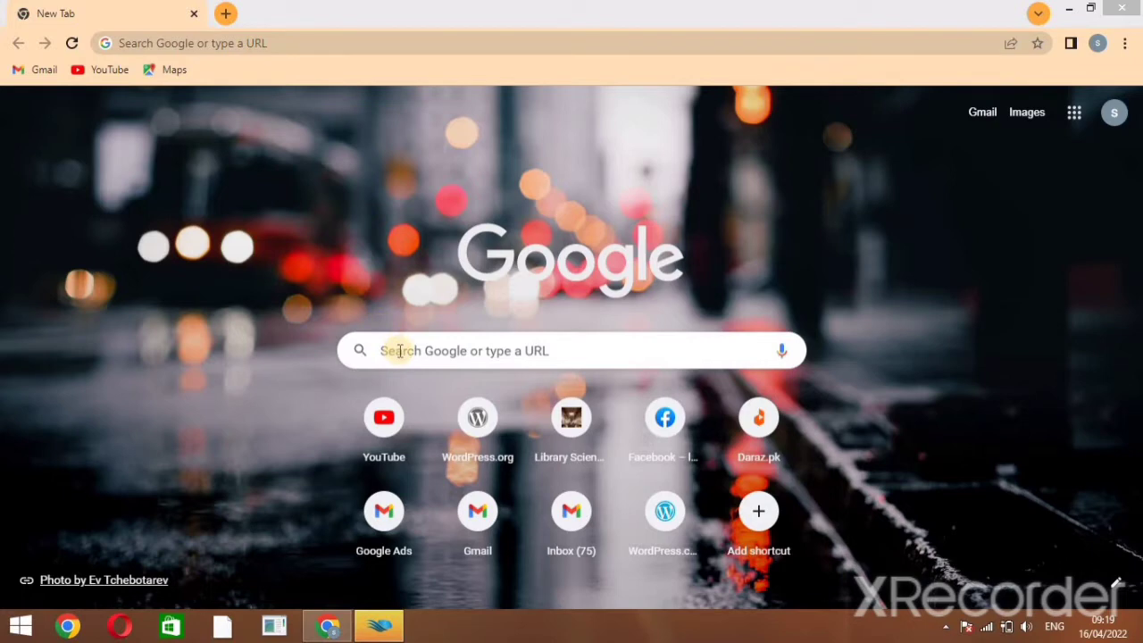
Step: Search Google for 'qiqqa'
click(399, 351)
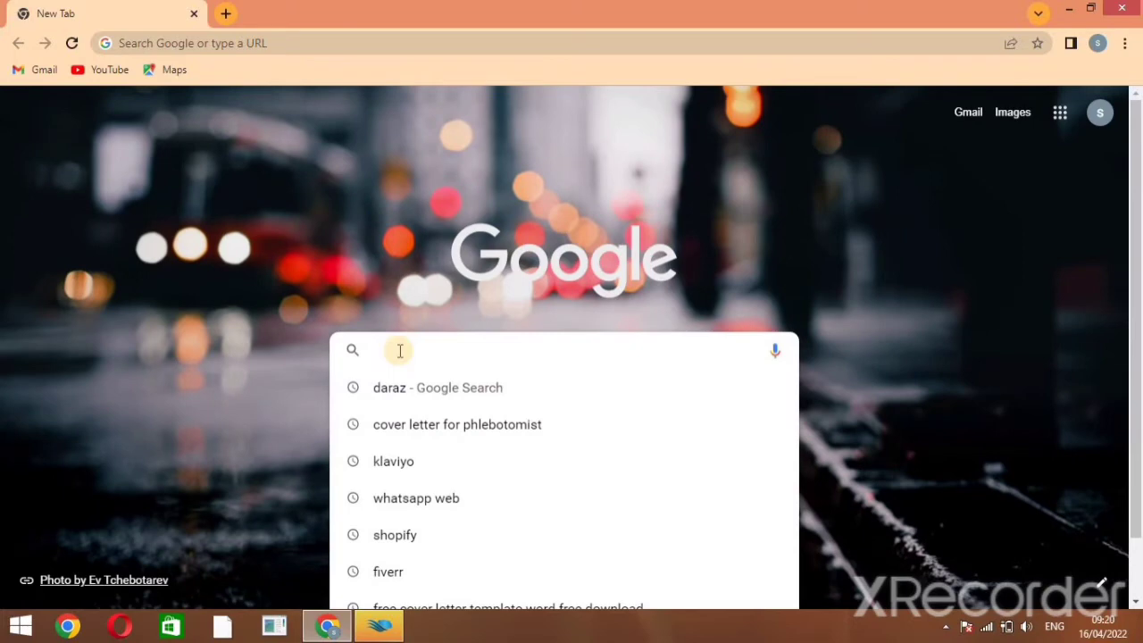
text(qiqq)
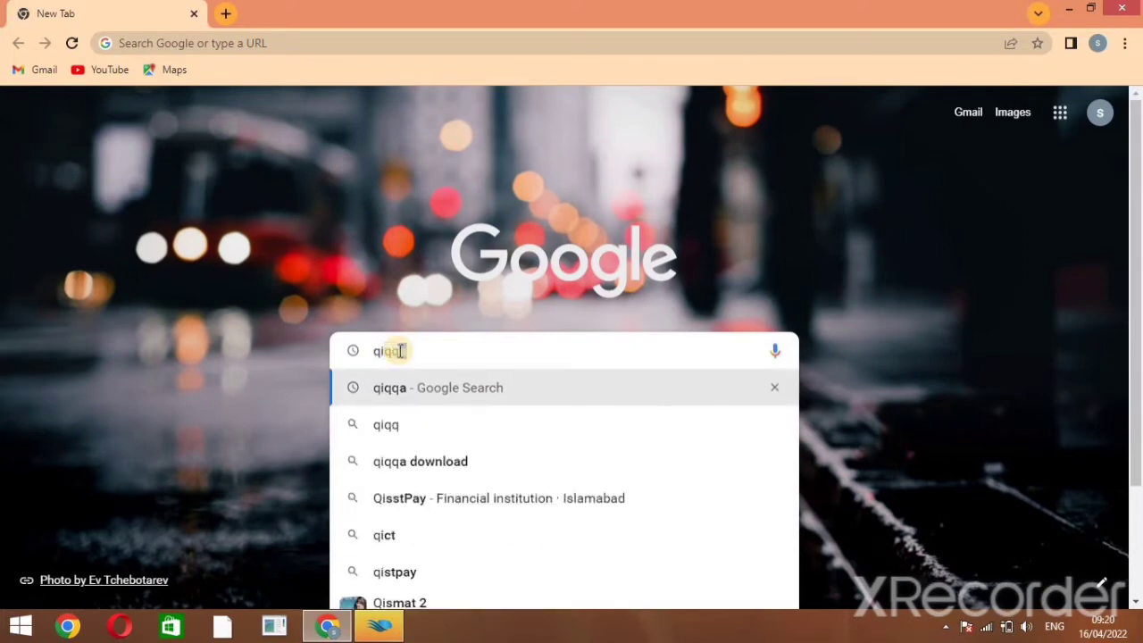
text(a)
key(Return)
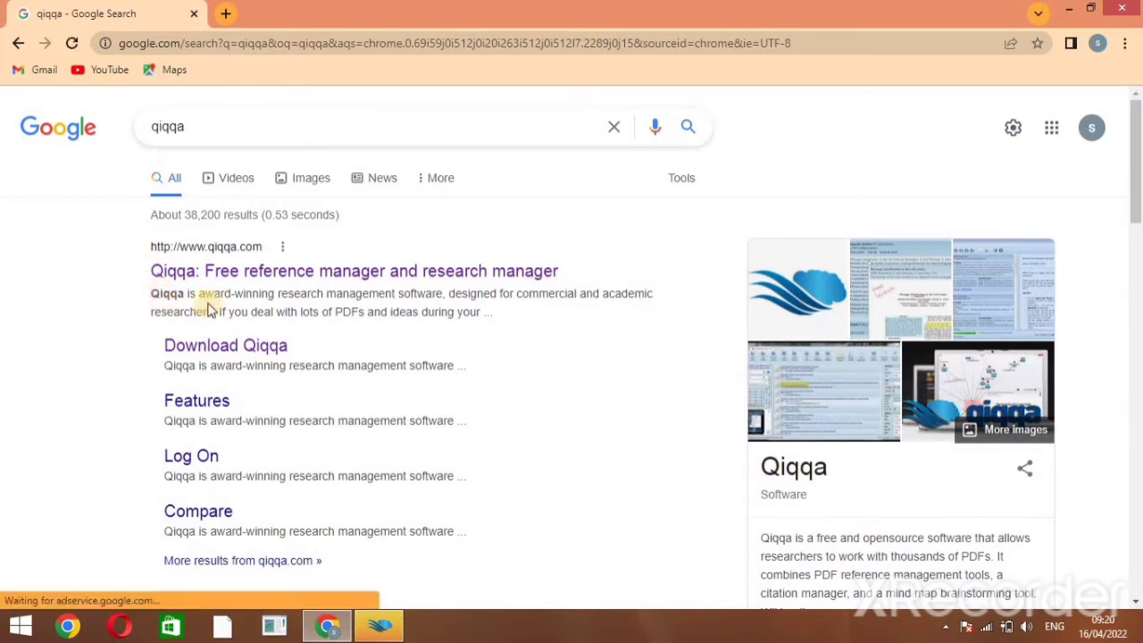
Step: Open the qiqqa.com result and scroll through the Qiqqa home page
click(284, 277)
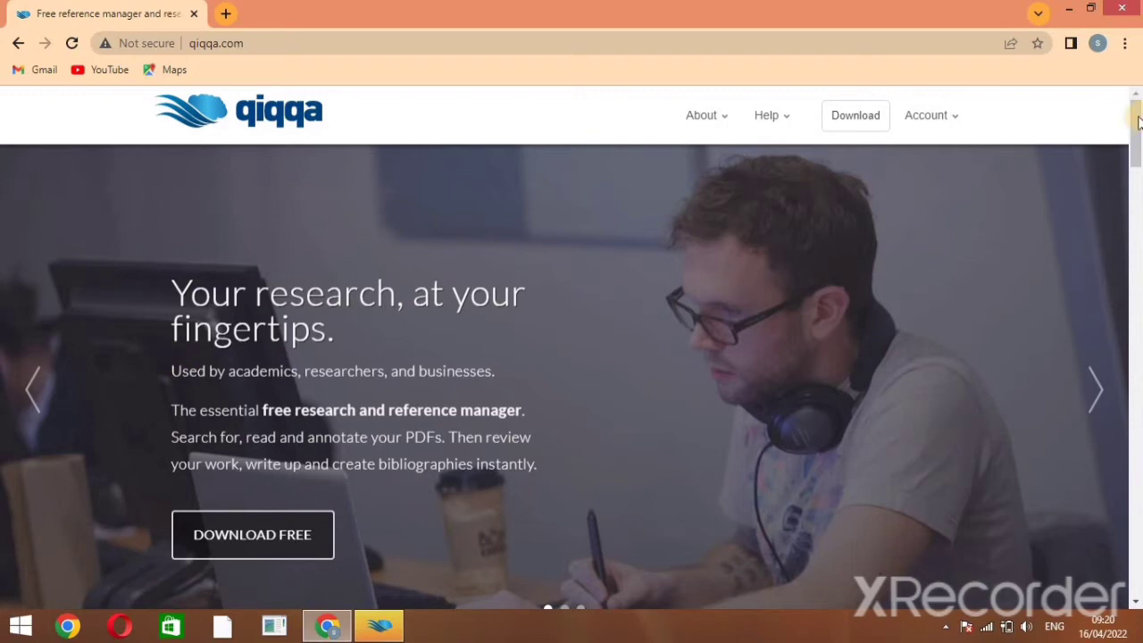
scroll(1136, 127, down, 1)
drag(1136, 127, 1136, 108)
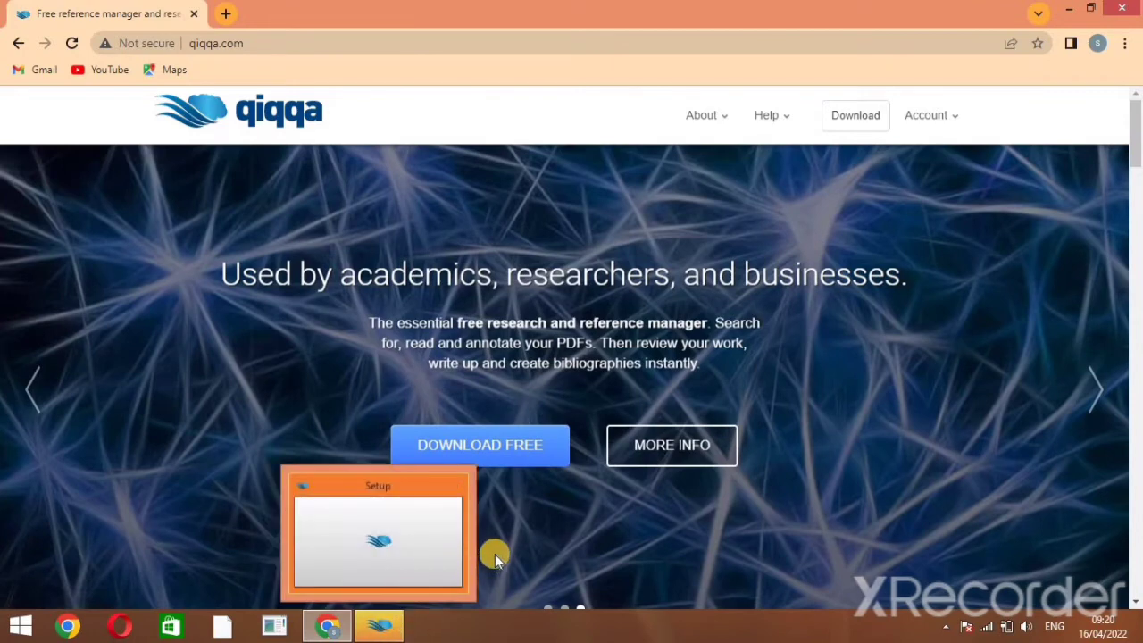
Step: Finish Qiqqa Setup with Launch Qiqqa checked, then minimize Chrome to show the desktop
click(379, 625)
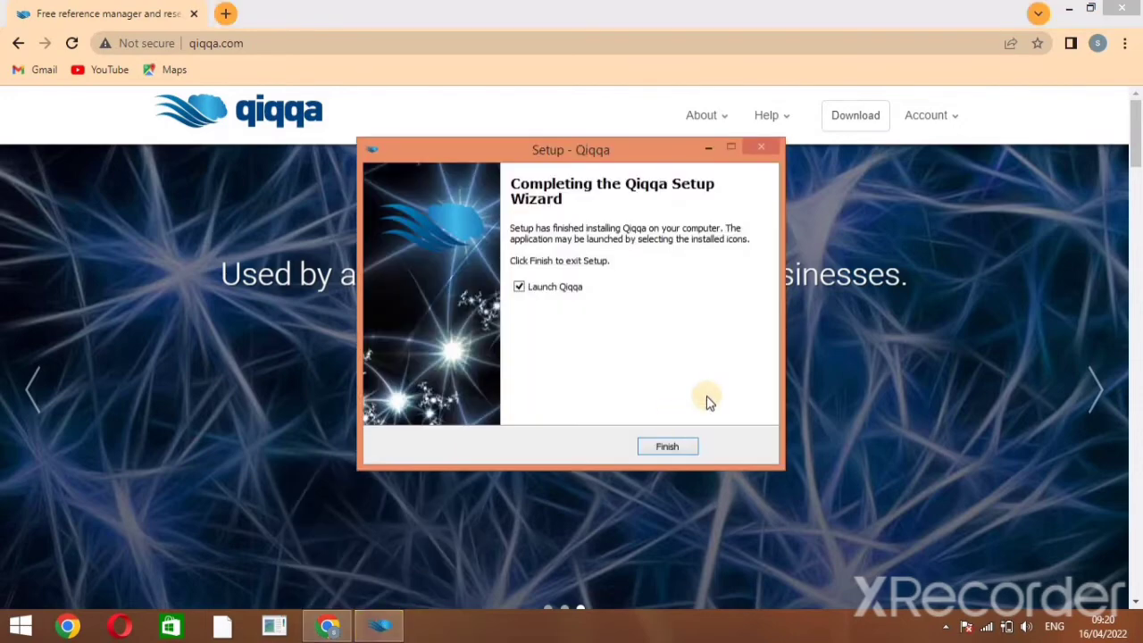
click(661, 448)
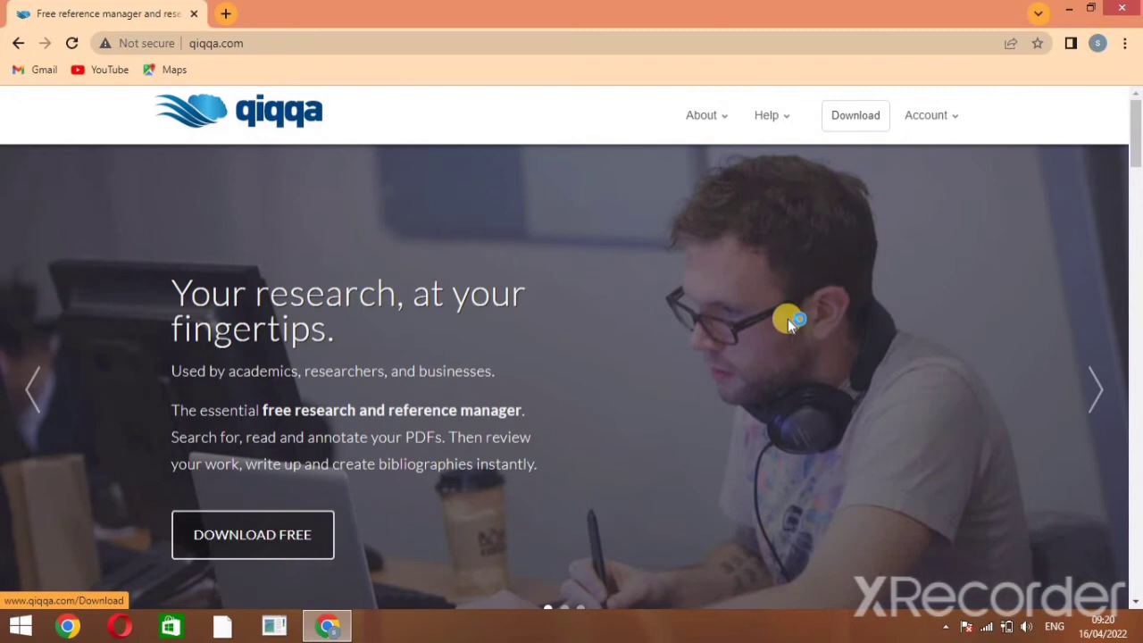
click(1068, 9)
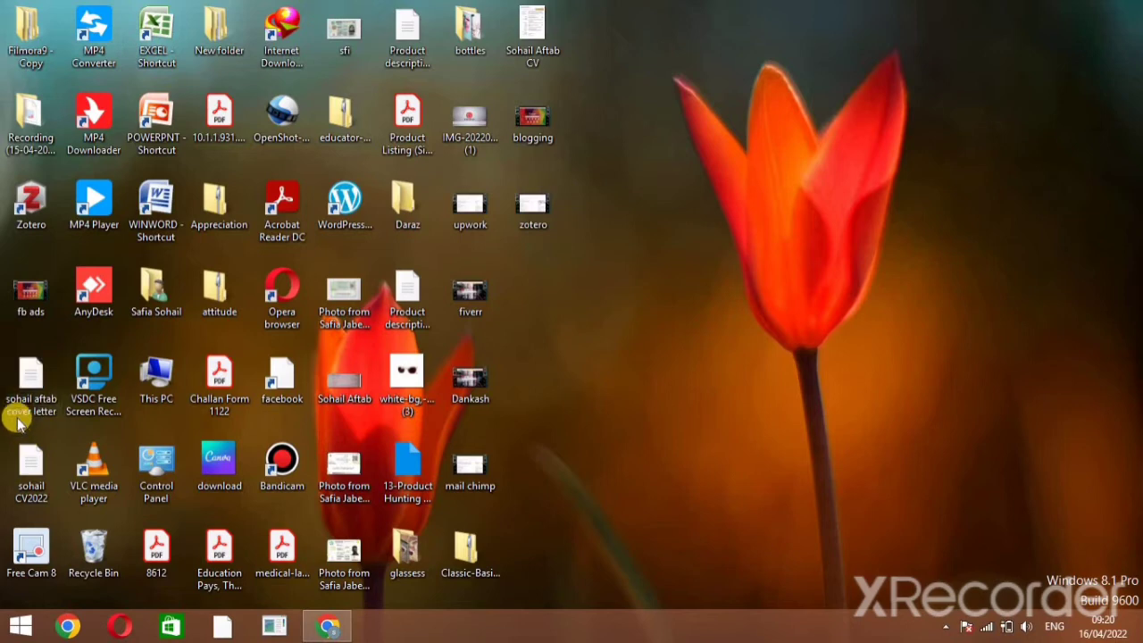
Step: Wait on the desktop until the Qiqqa welcome window appears
click(22, 389)
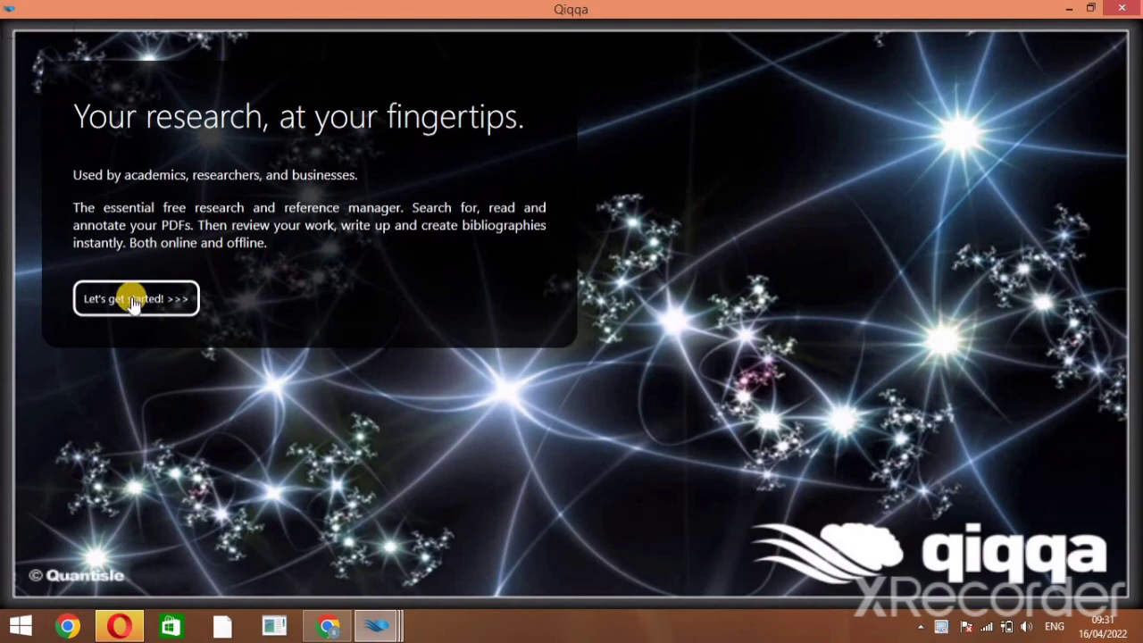
Step: Choose Let's get started, then step through and close the annotation report tutorial
click(133, 300)
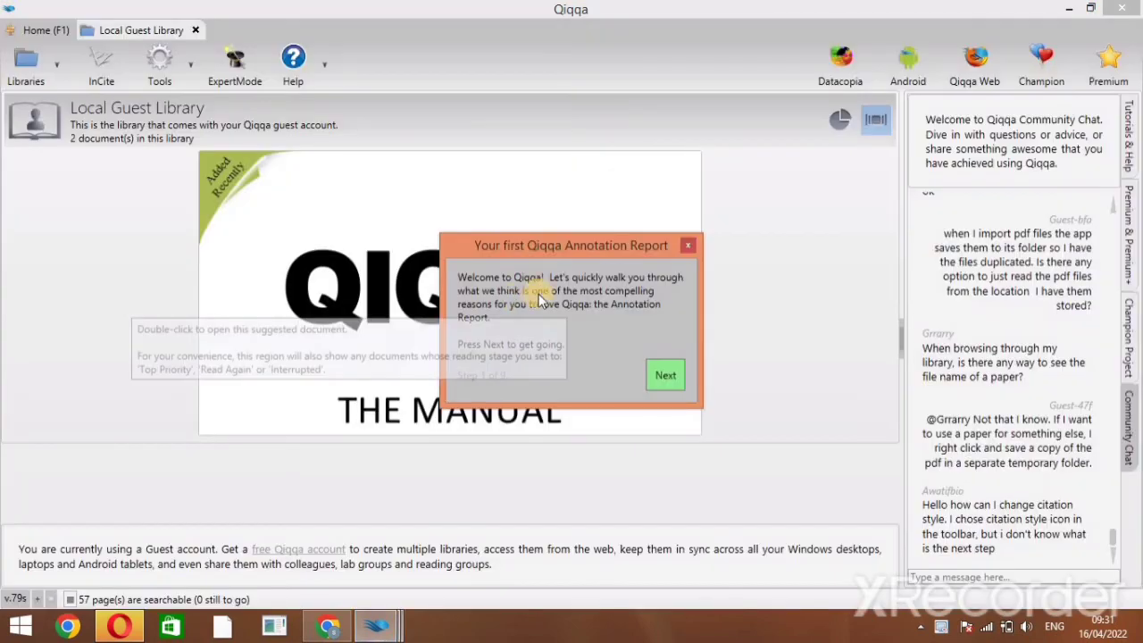
click(663, 375)
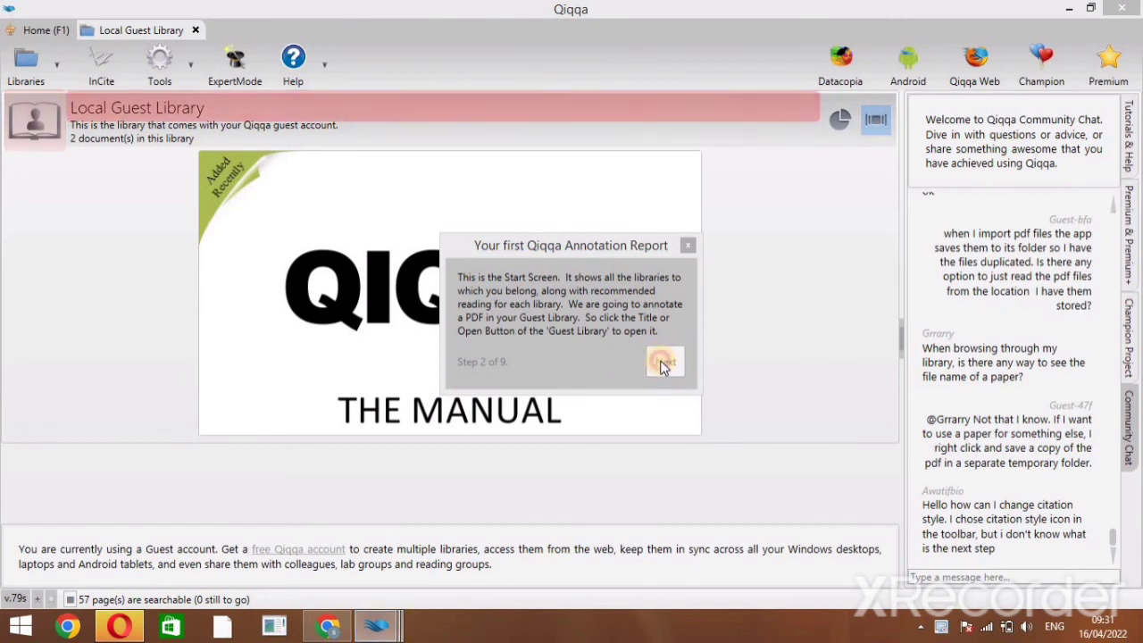
click(688, 241)
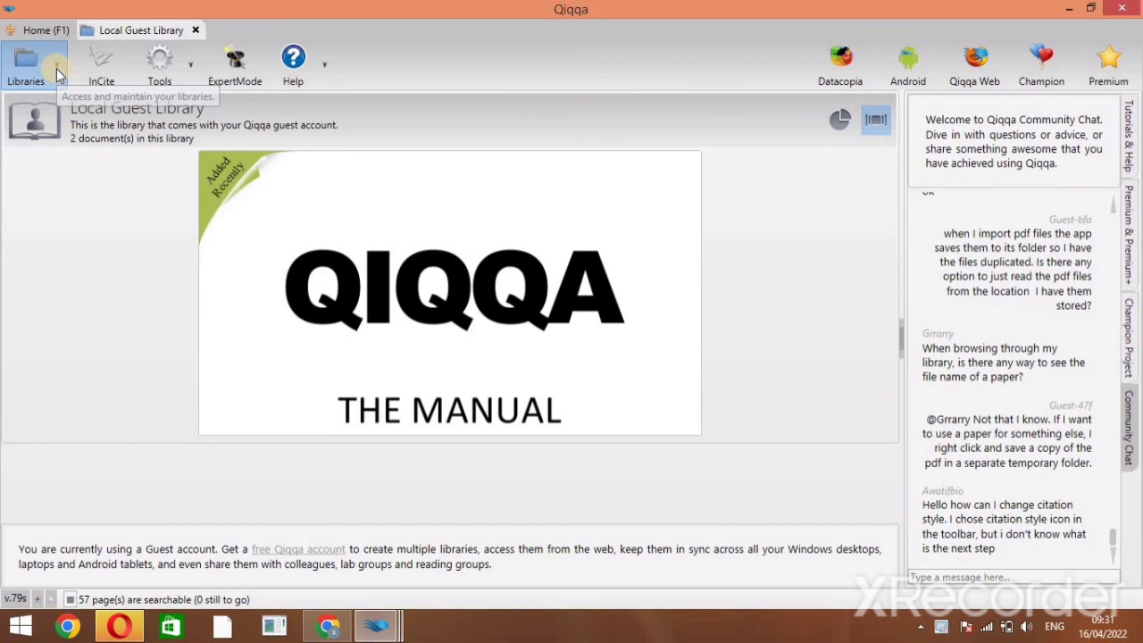
Step: Open the Libraries menu in the Qiqqa toolbar
click(57, 72)
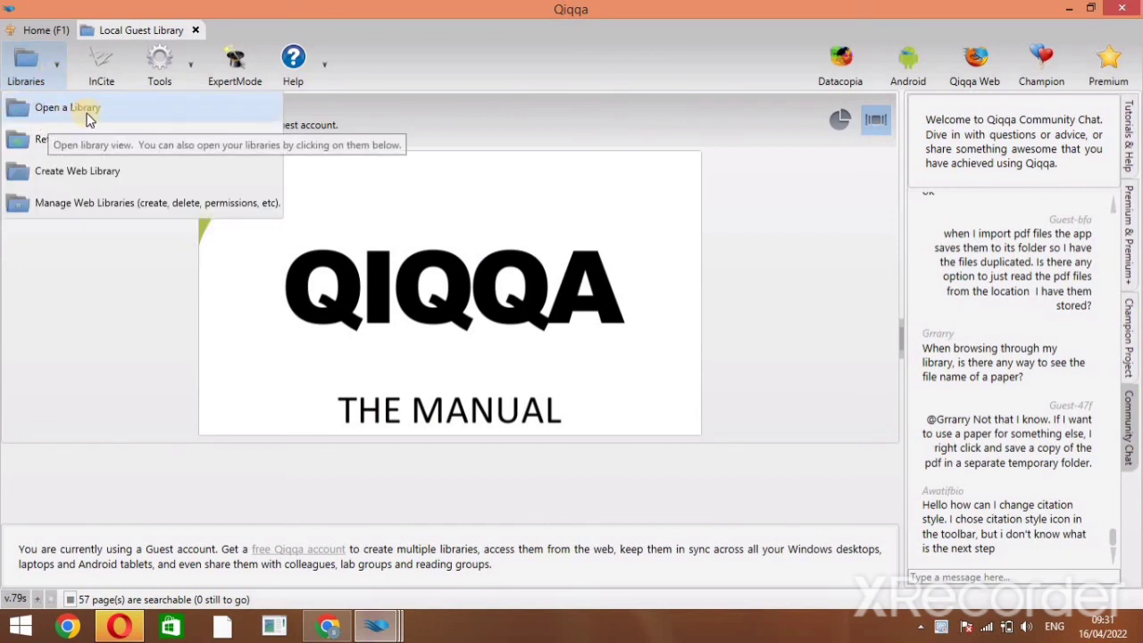